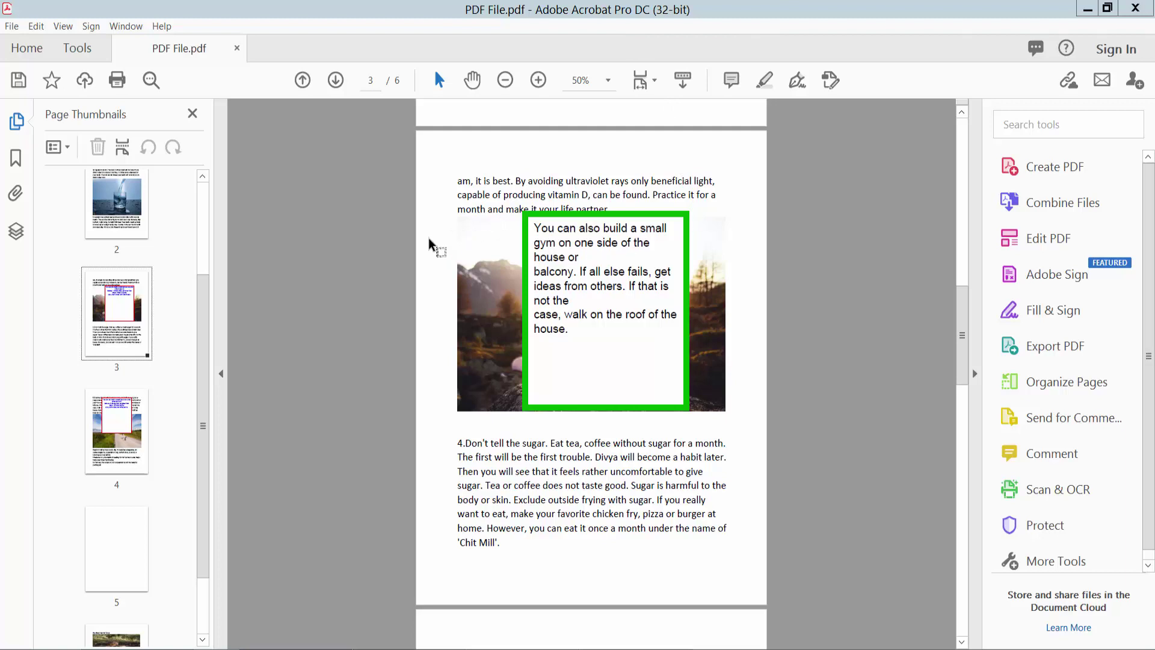
- Open the Tools center to show the available tool groups
left_click(77, 50)
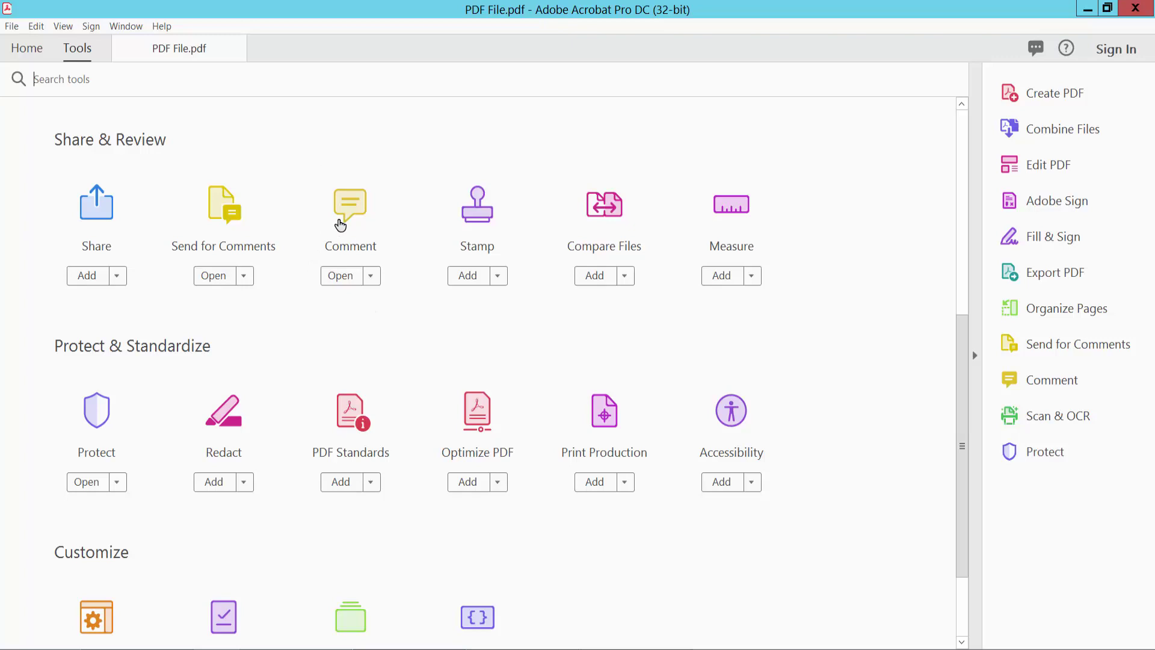
- Open the commenting tools and select the text inside page 3's green text box
left_click(354, 214)
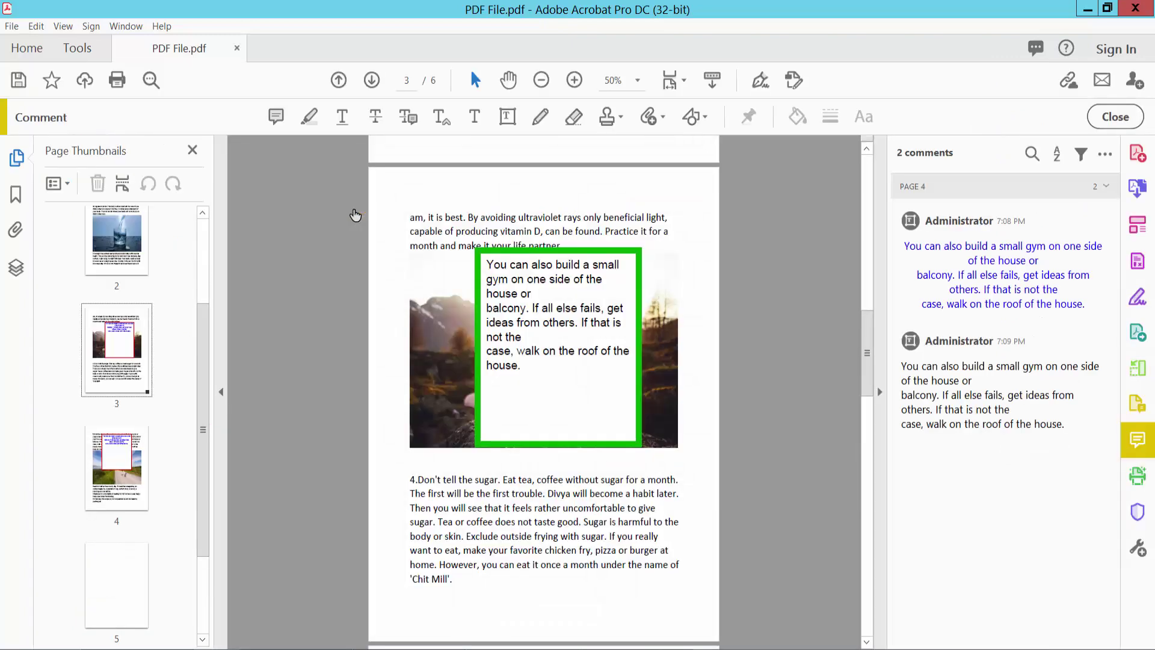
left_click(539, 316)
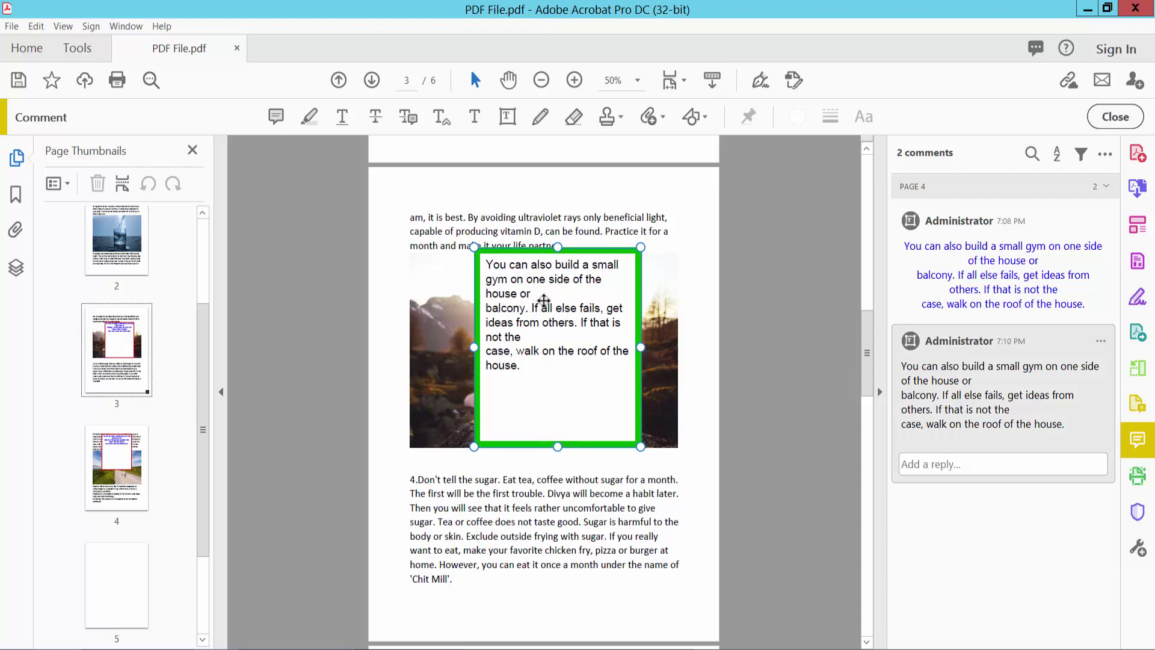
left_click(544, 299)
mouse_move(523, 366)
left_mouse_down()
mouse_move(485, 316)
mouse_move(479, 266)
left_mouse_up()
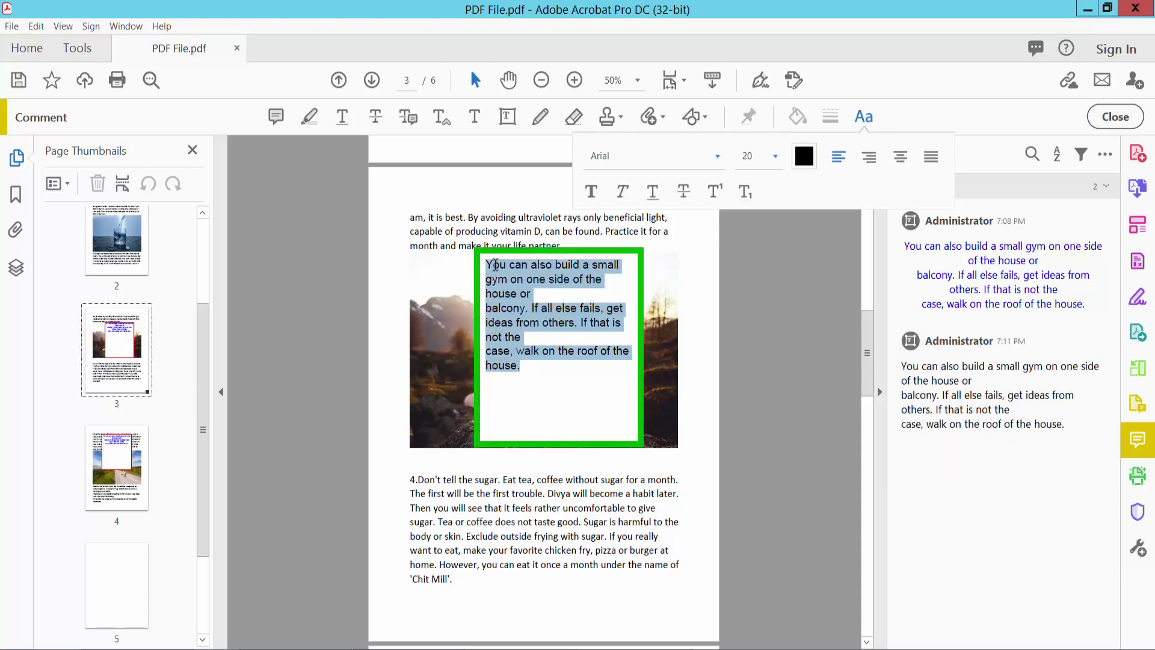
- Apply the Algerian font to the selected text box text
left_click(717, 157)
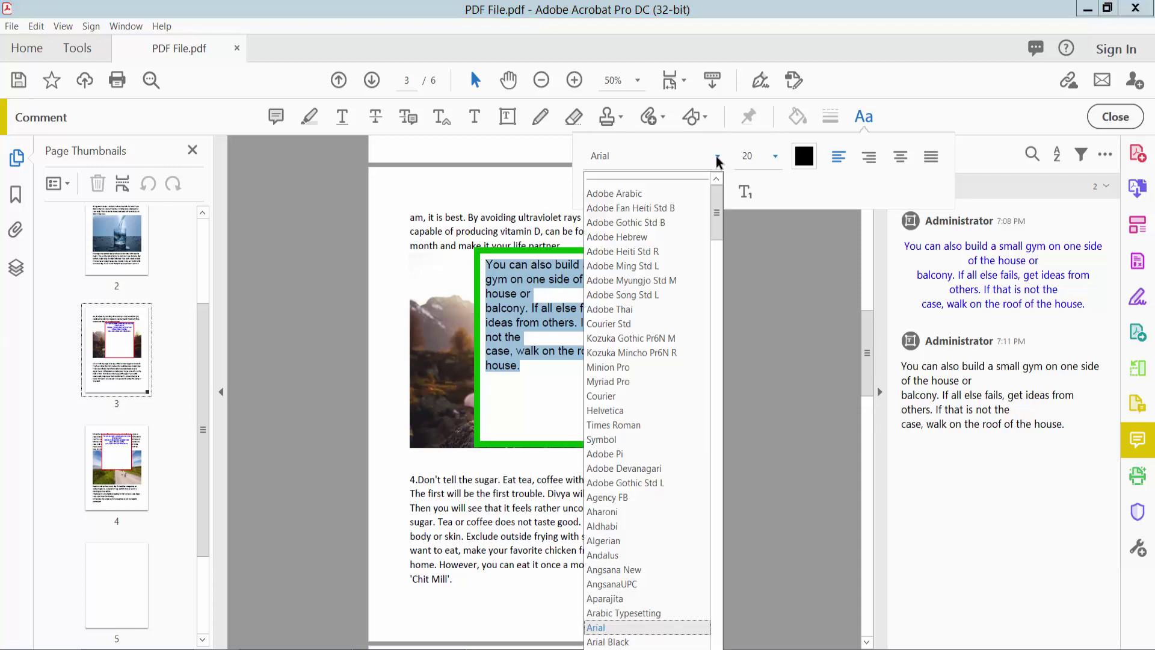
left_click(616, 542)
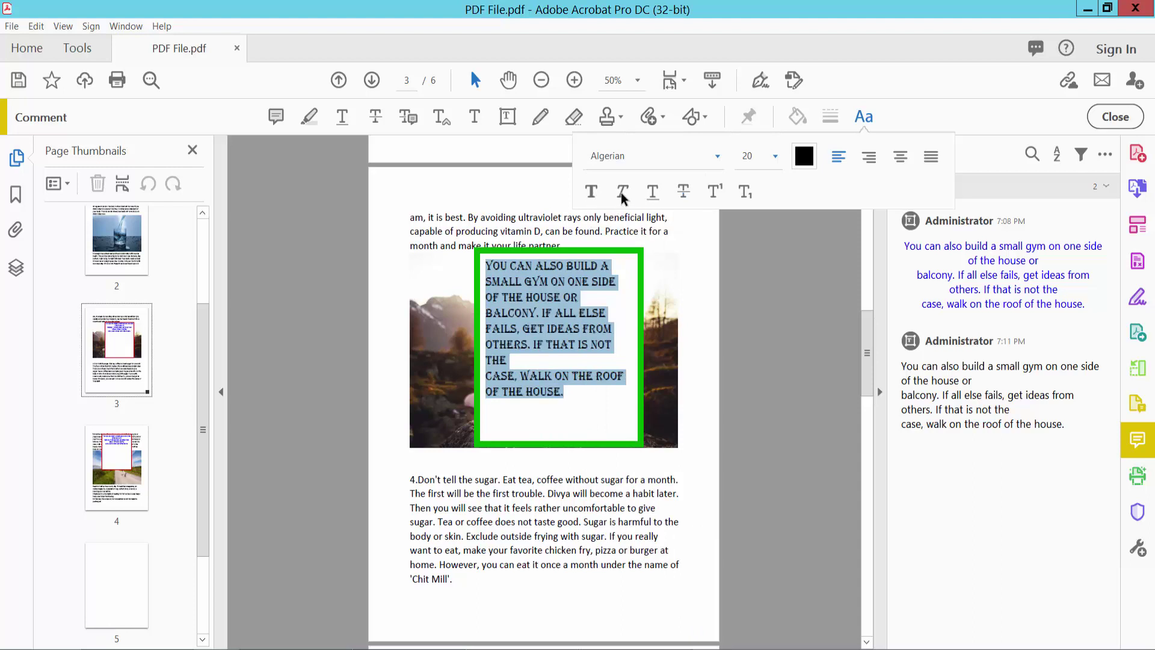
left_click(719, 159)
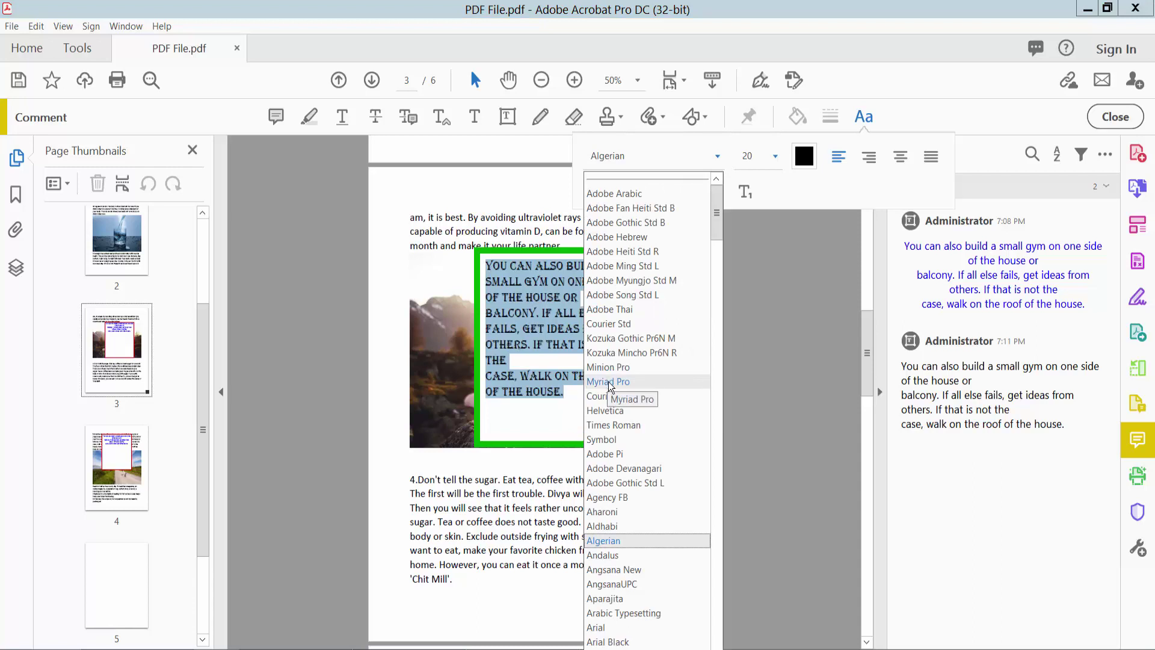
- Restore Arial and make the text bold italic, dark grey, 22 point and centred
left_click(600, 628)
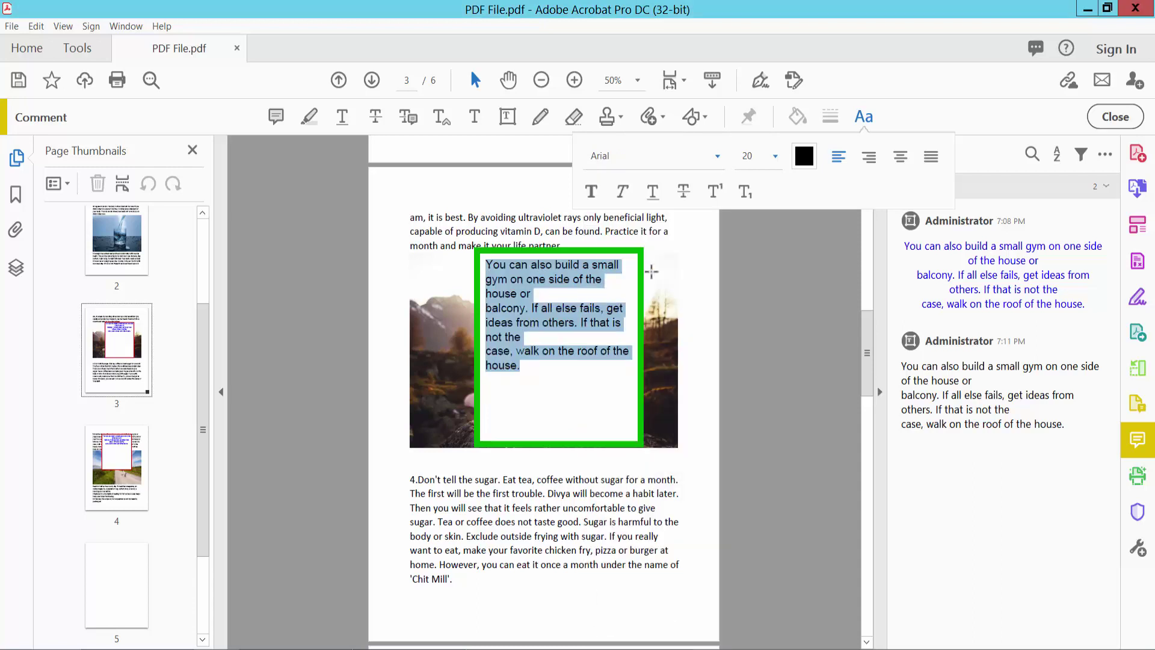
left_click(592, 193)
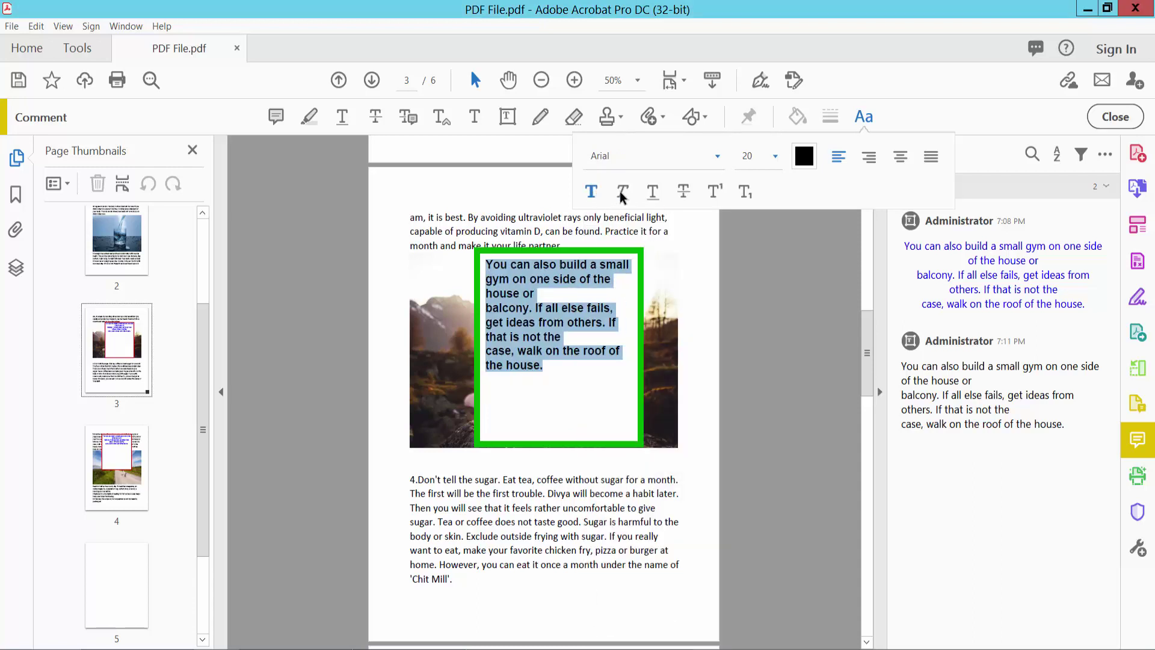
left_click(621, 193)
left_click(804, 157)
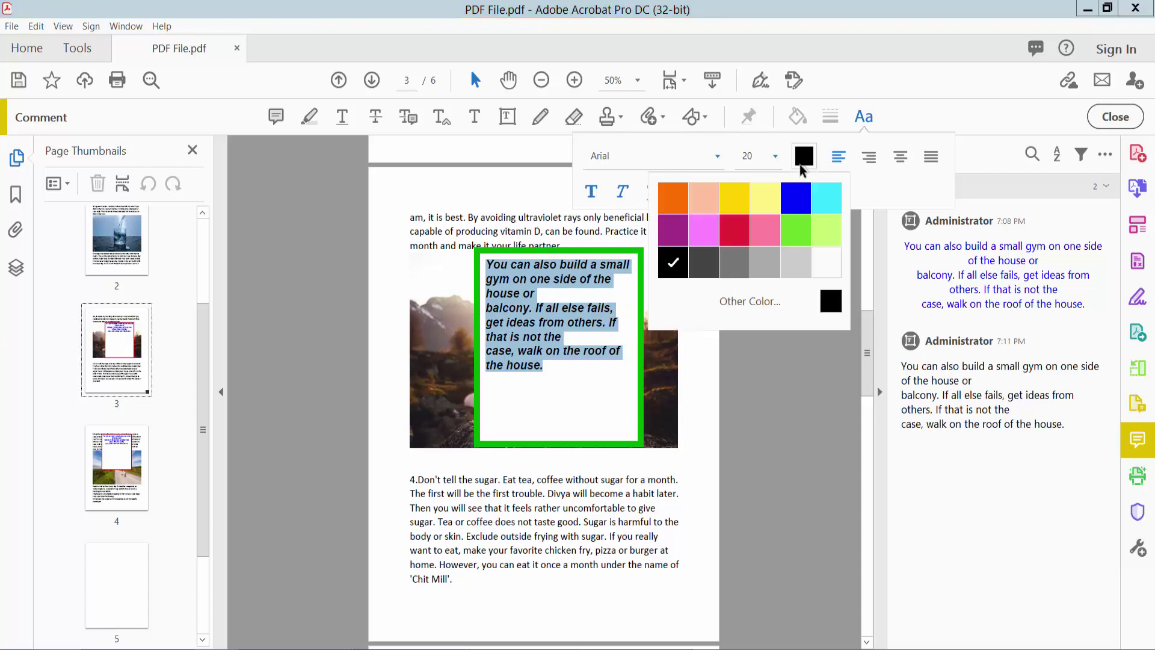
left_click(701, 268)
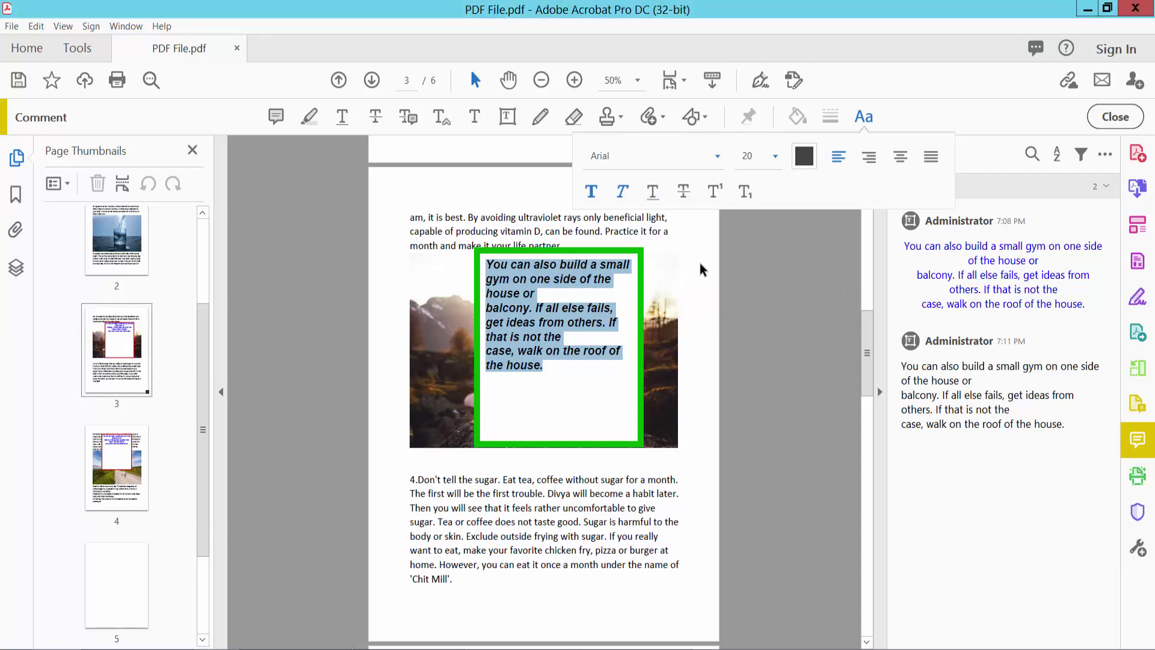
left_click(774, 158)
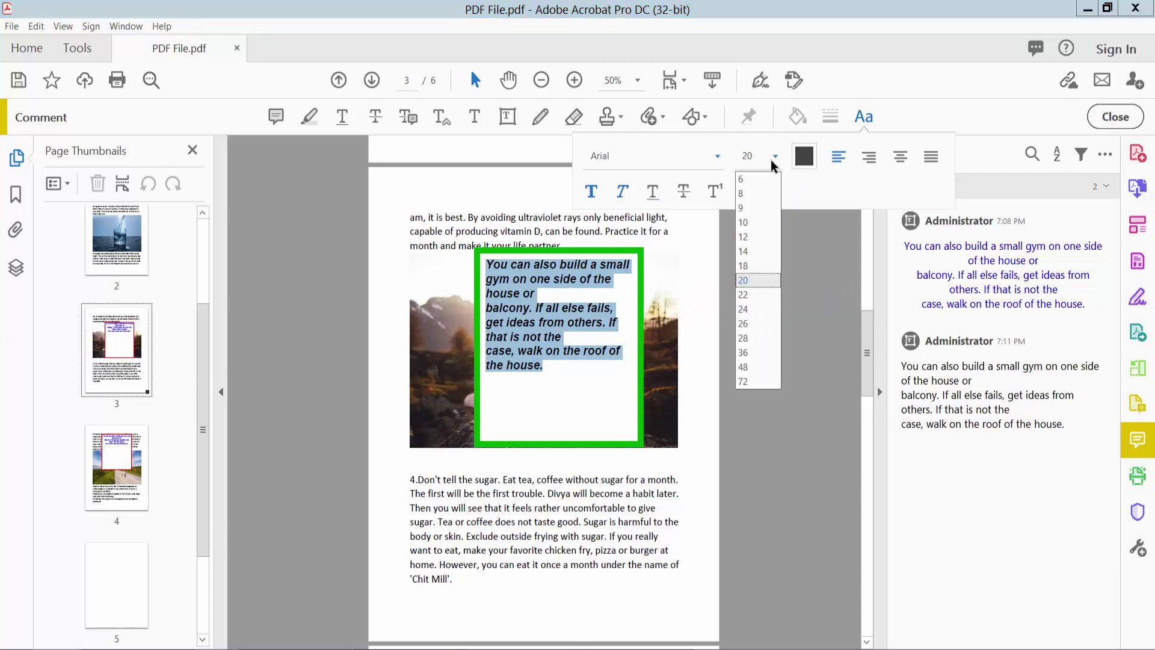
left_click(747, 294)
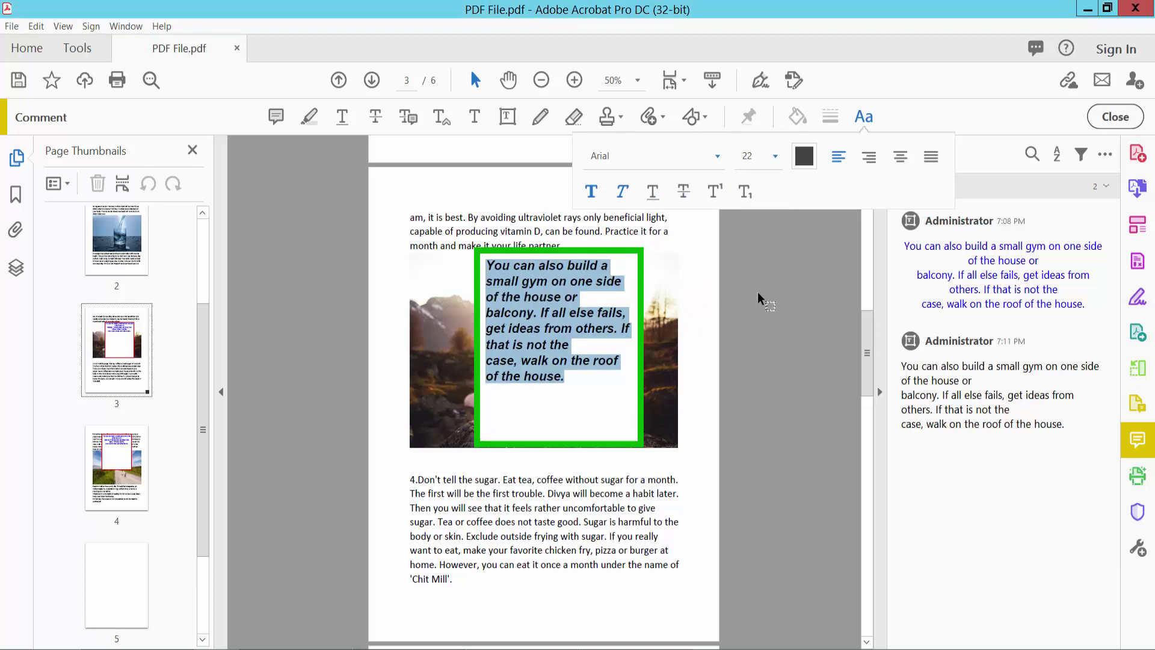
left_click(900, 158)
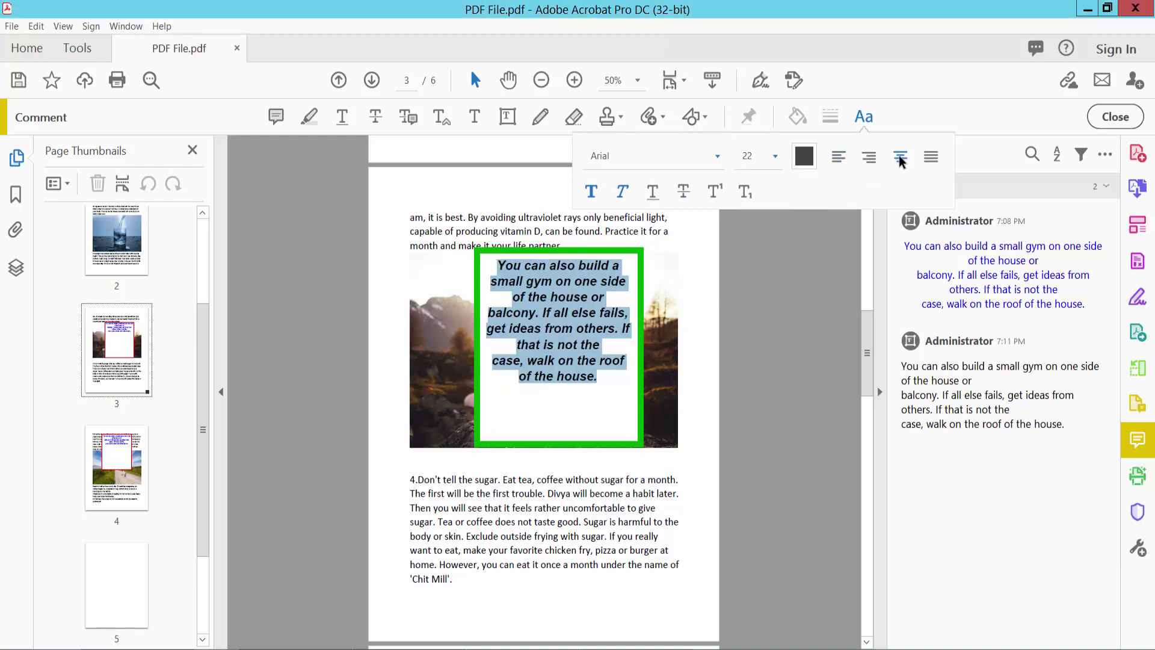
- Delete the text from 'that is not the case' onward, ending at 'get ideas from others. If'
left_click(540, 360)
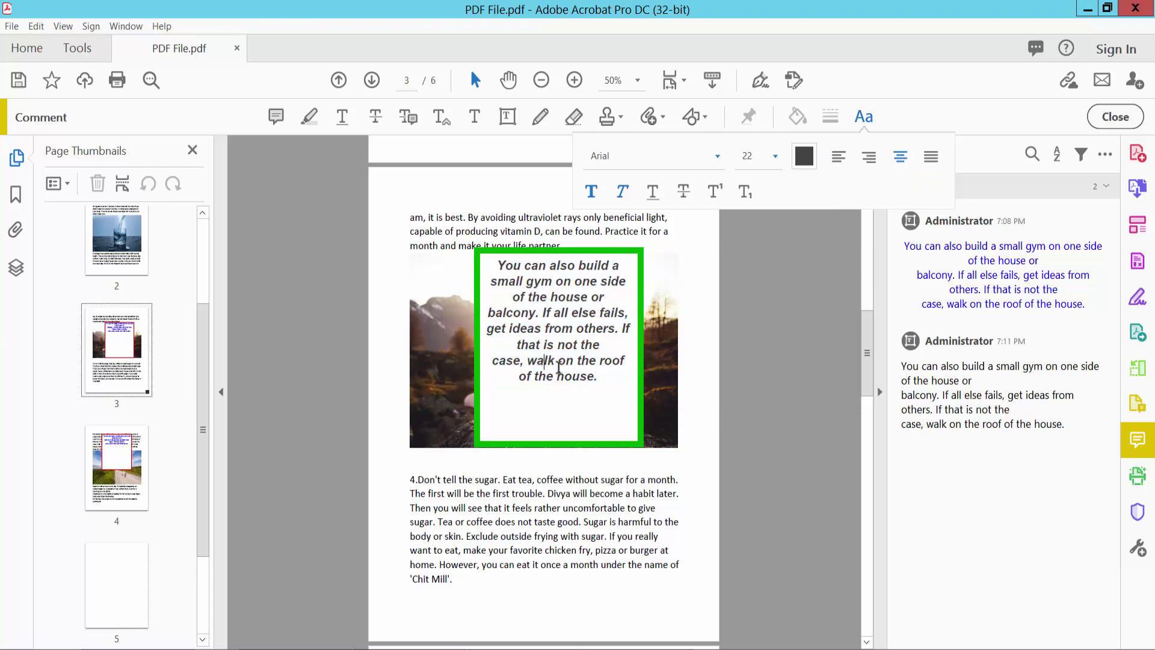
left_click_drag(603, 378, 503, 348)
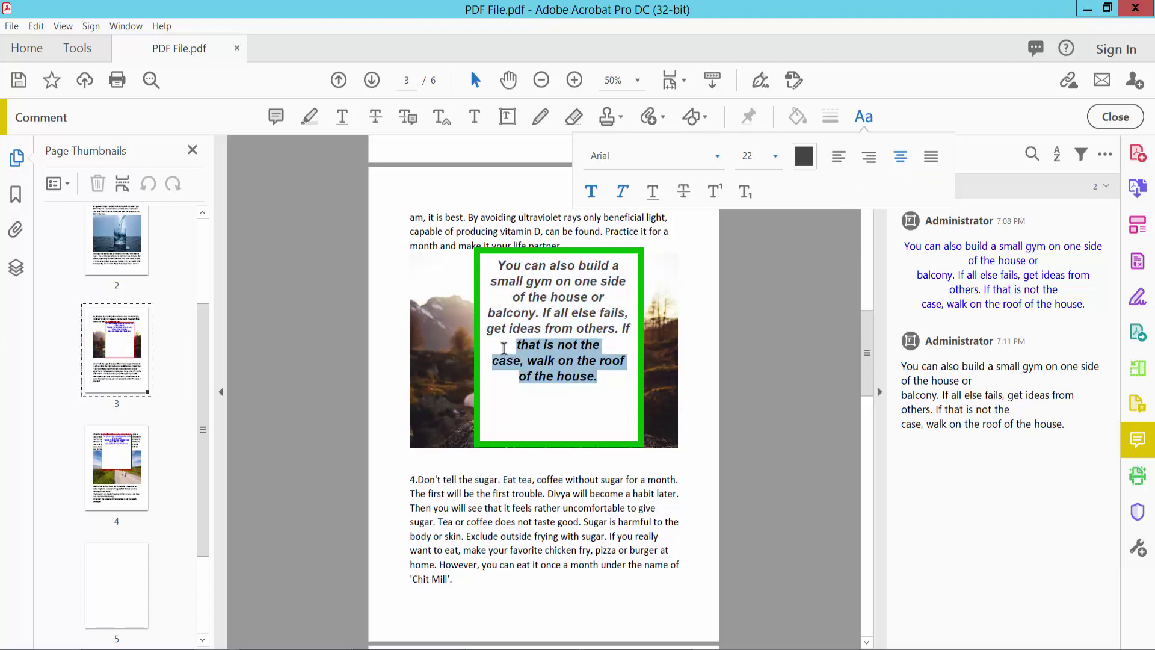
key("Delete")
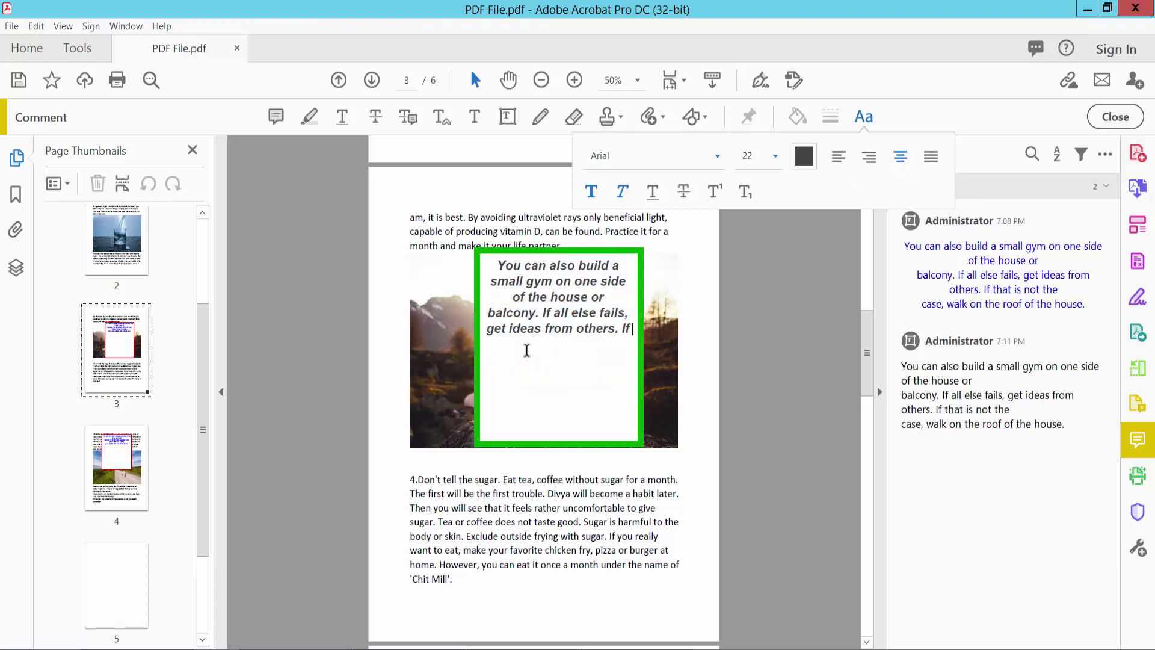
left_click(698, 429)
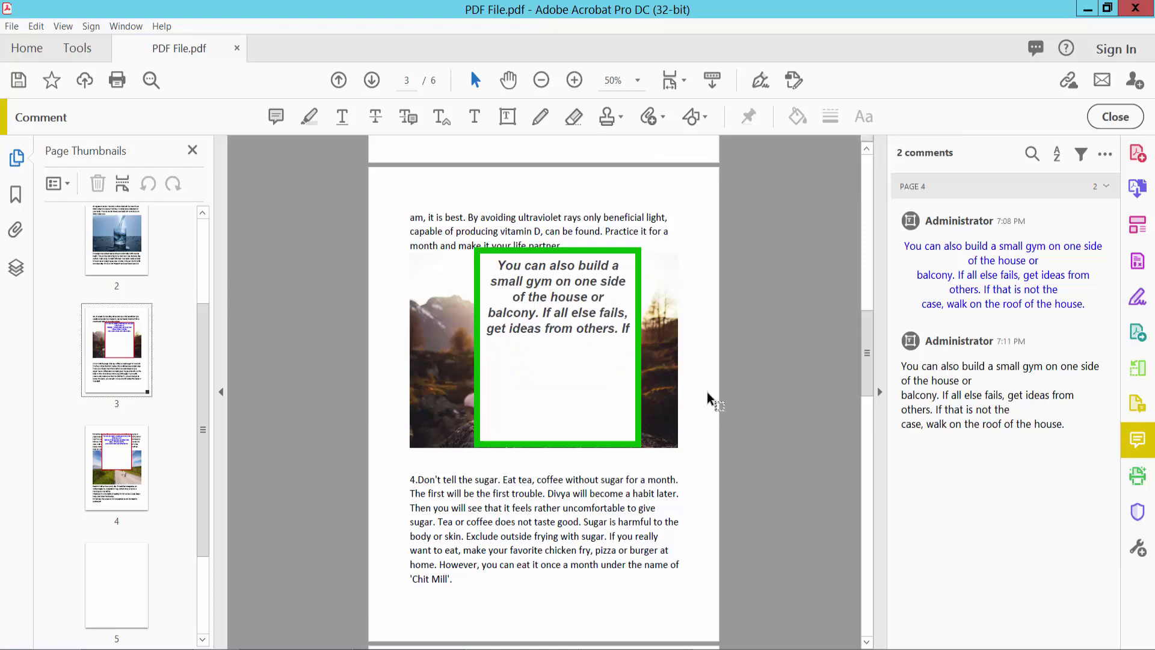
scroll(707, 392, "up", 3)
scroll(707, 392, "up", 4)
scroll(707, 392, "up", 3)
scroll(491, 258, "down", 2)
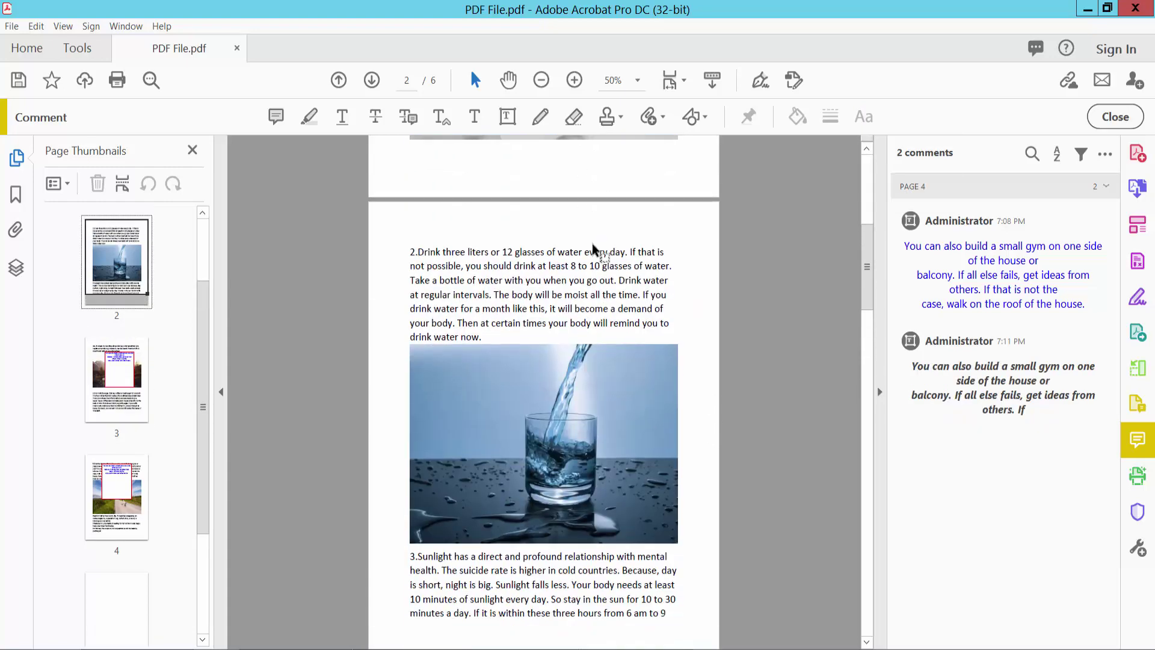
- Draw a text box on page 2, paste the gym paragraph, and remove 'the house.'
left_click(509, 118)
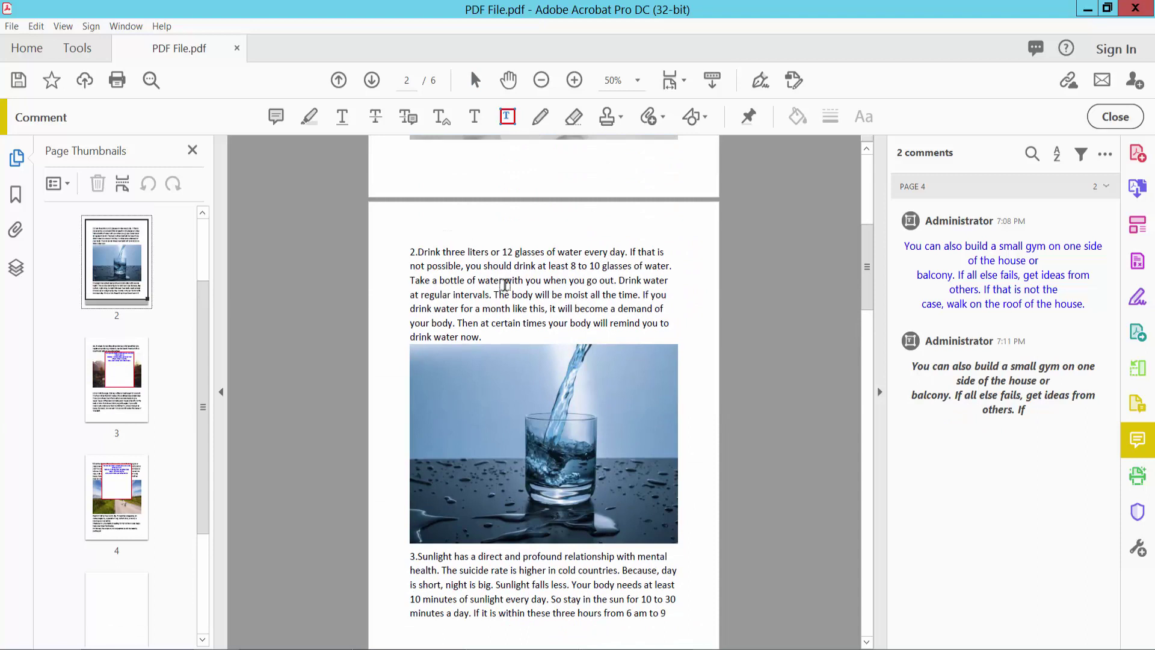
left_click_drag(447, 241, 609, 431)
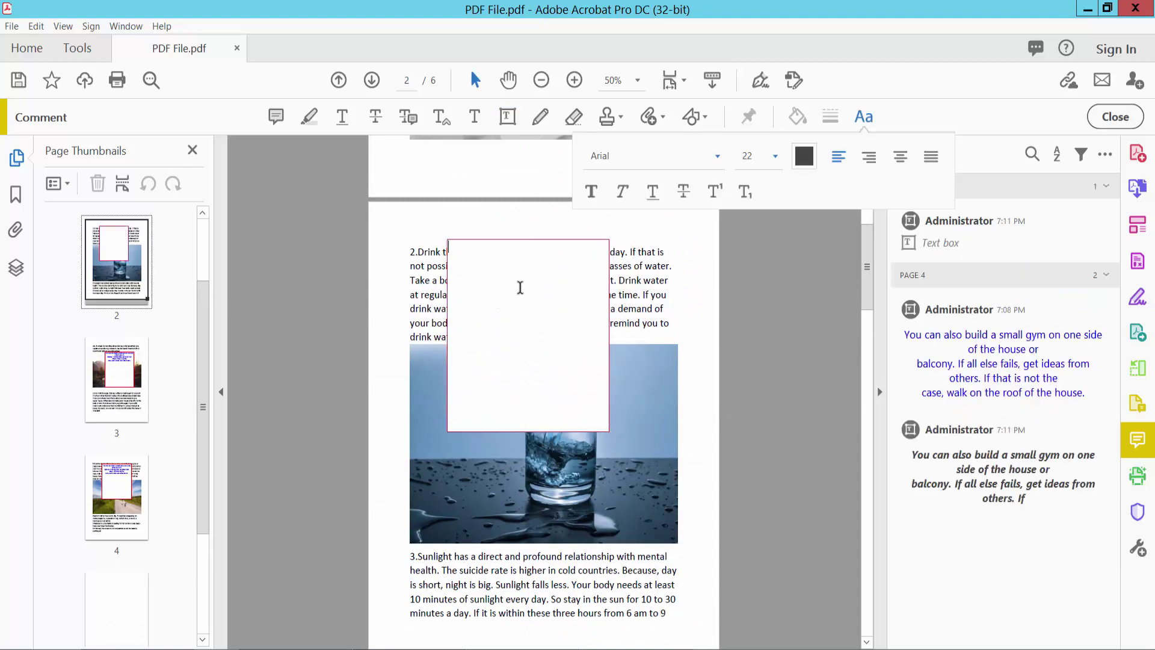
type("You can also build a small gym on one side of the house or balcony. If all else fails, get ideas from others. If that is not the case, walk on the roof of the house.")
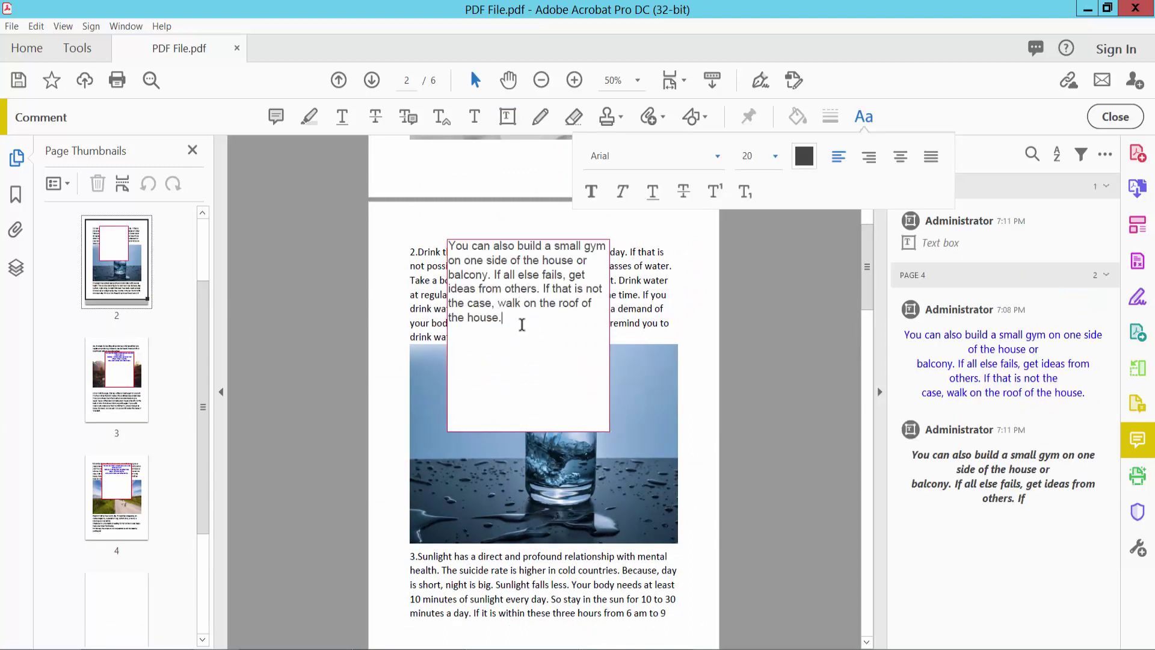
left_click_drag(502, 318, 450, 316)
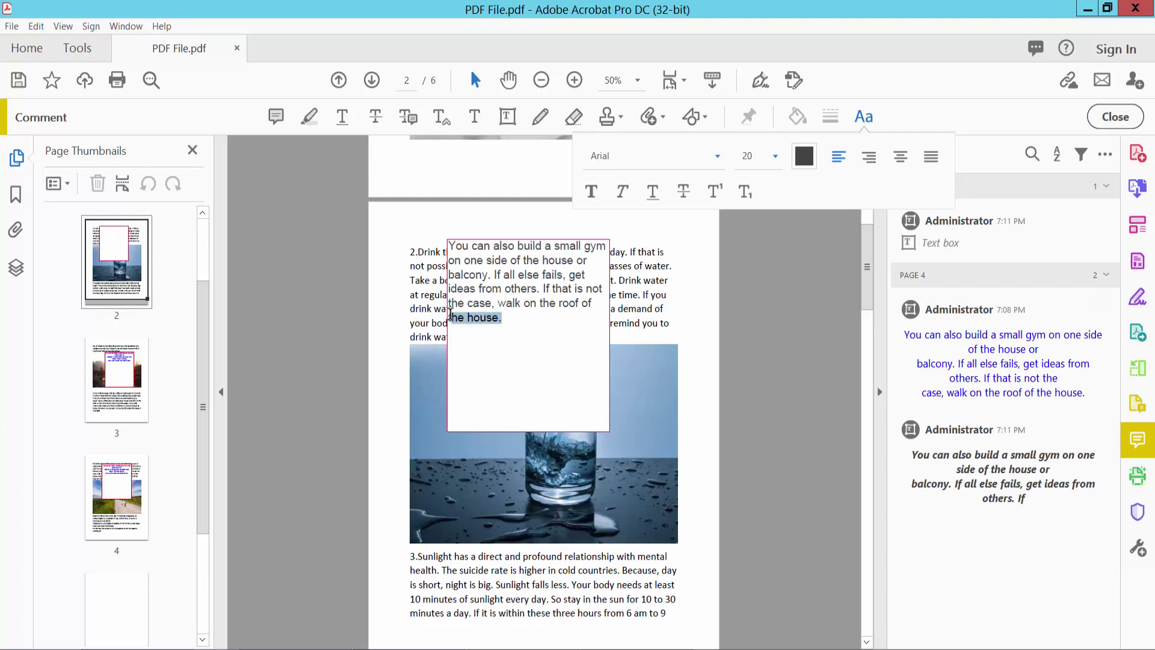
key("BackSpace")
type("t")
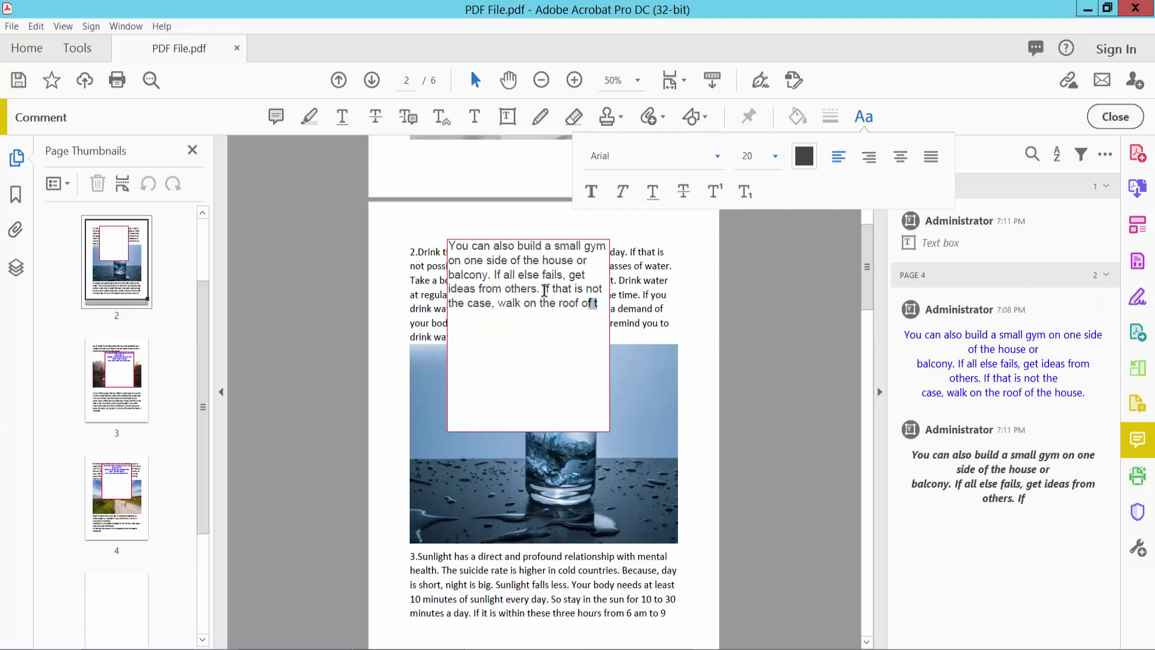
- Make the text from 'on' onward blue, right-aligned and underlined
left_click_drag(596, 305, 449, 263)
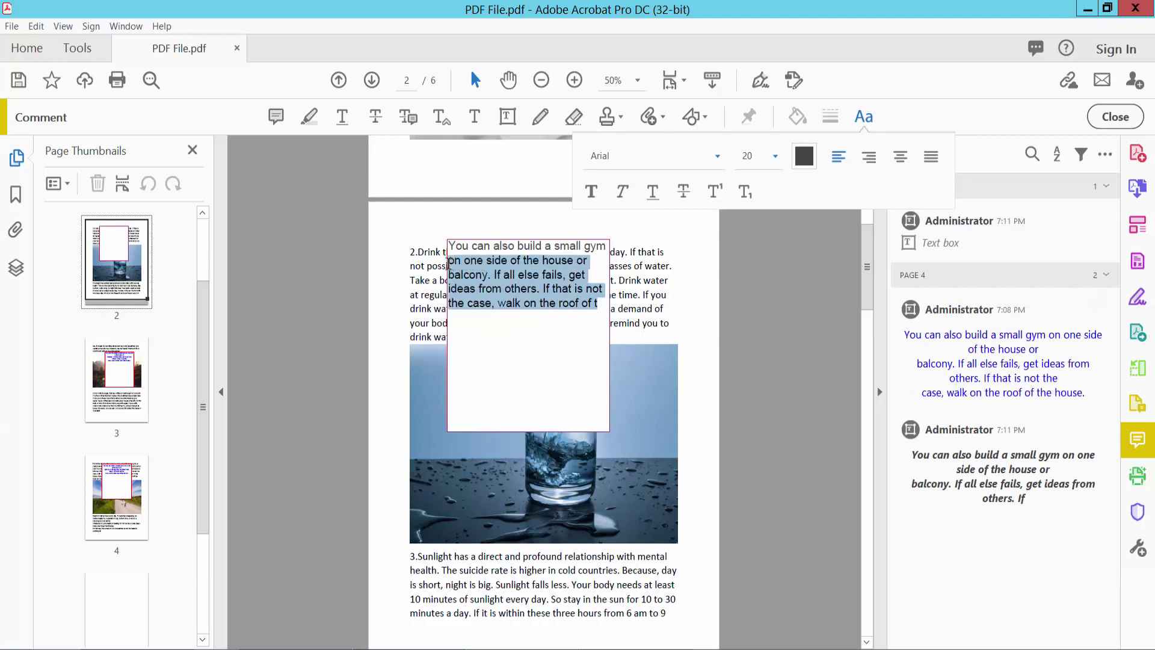
left_click(804, 158)
left_click(672, 262)
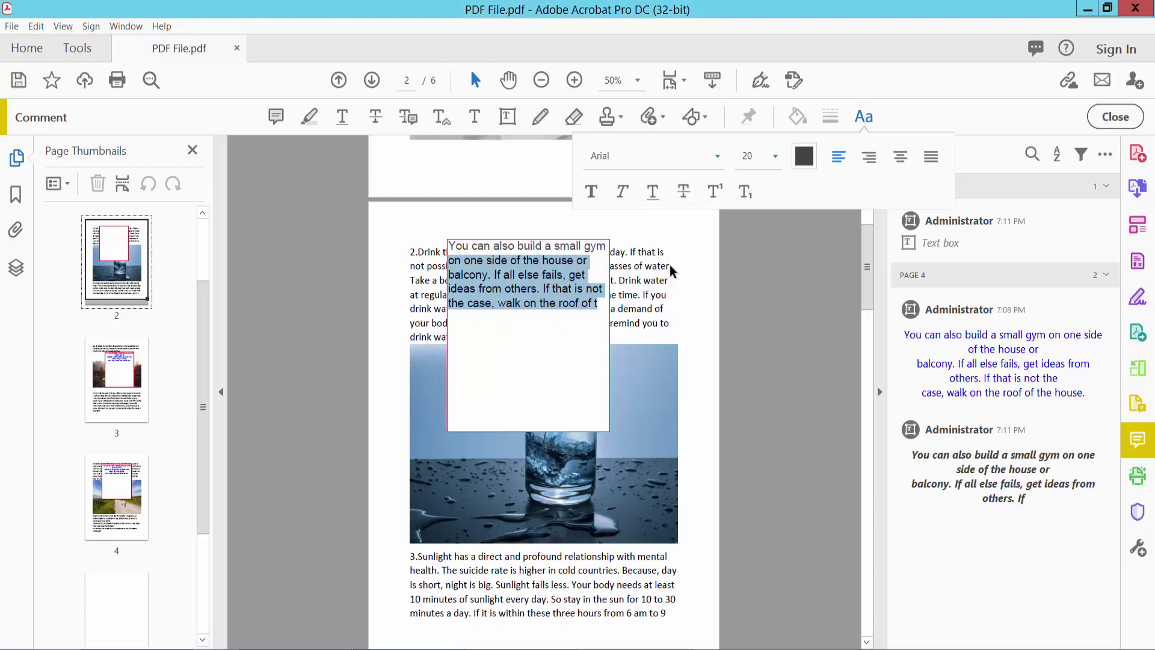
left_click(803, 163)
left_click(799, 201)
left_click(869, 158)
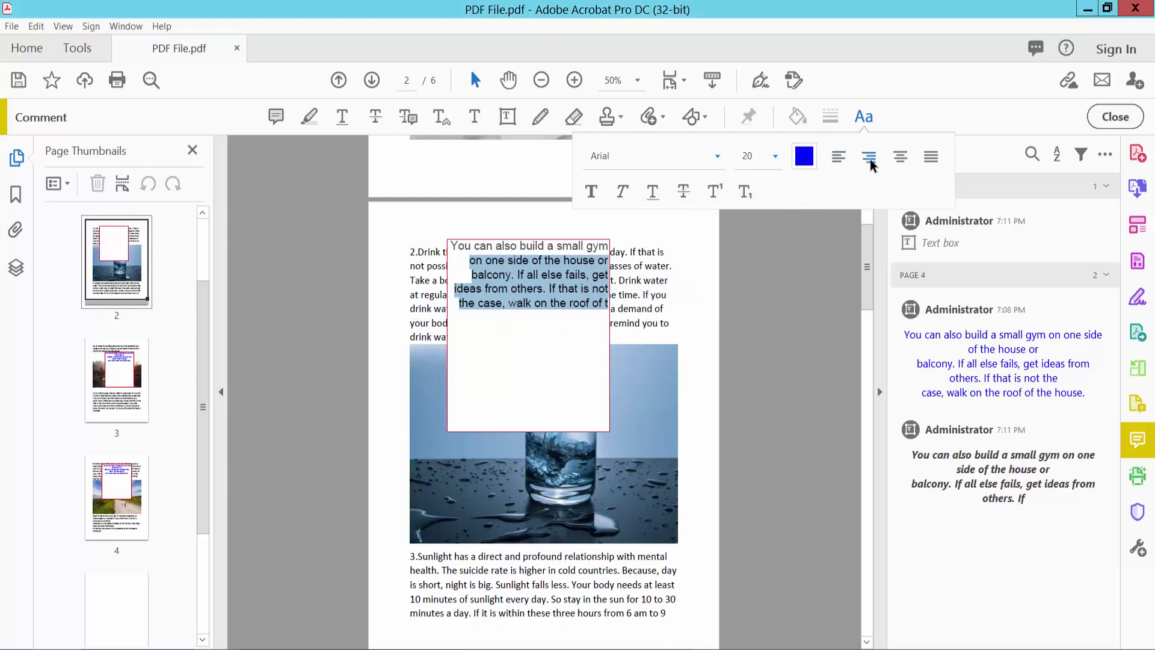
left_click(654, 193)
left_click(695, 343)
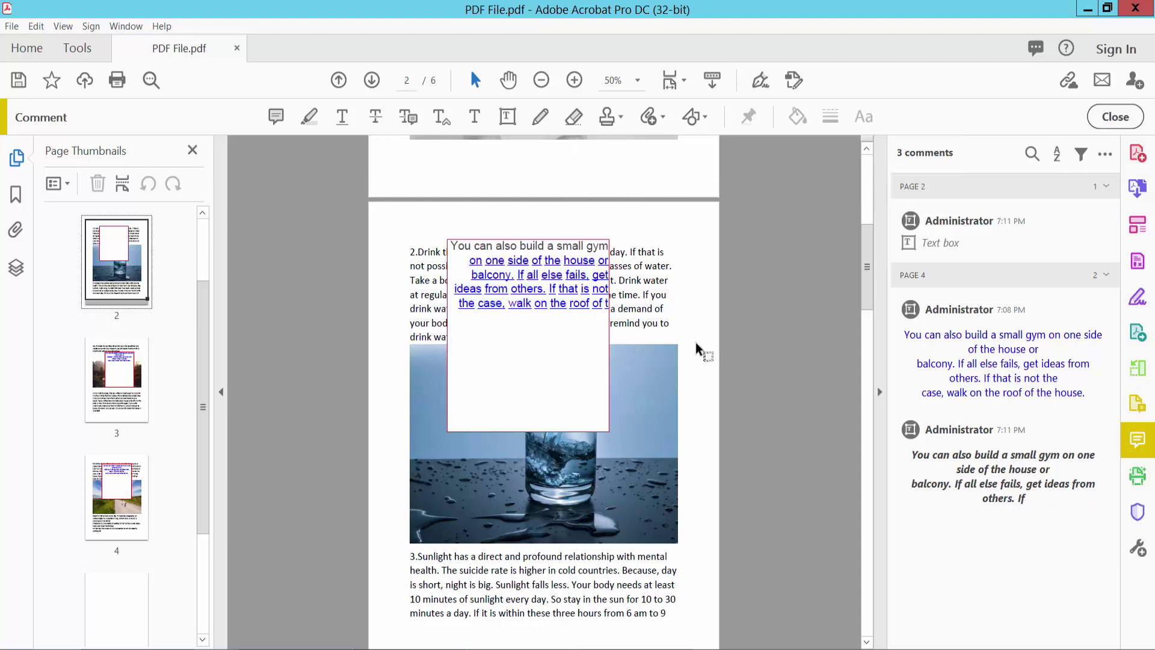